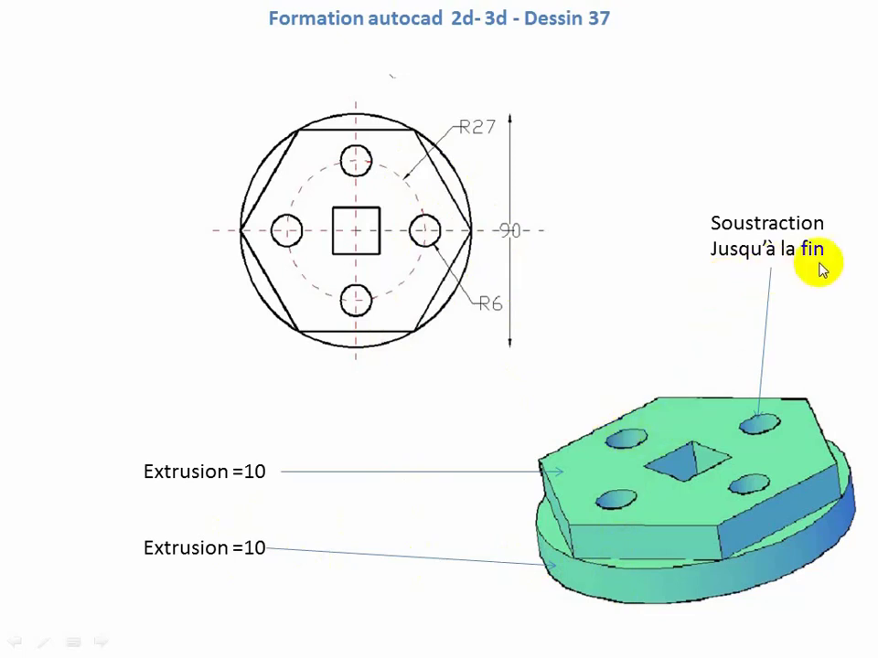
View the closing slide, return to the drawing and model slide, and end the slideshow.
left_click(705, 418)
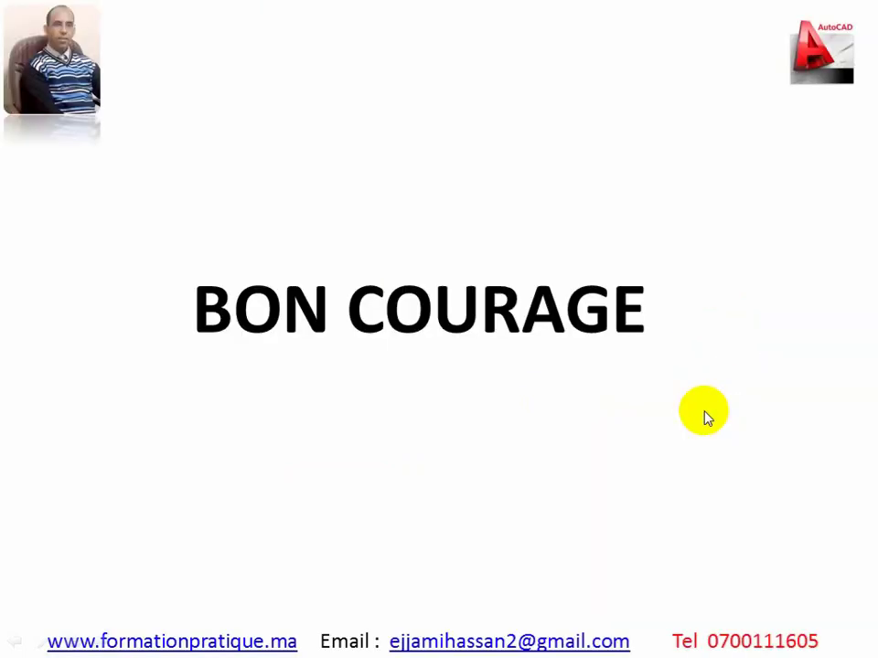
key("Left")
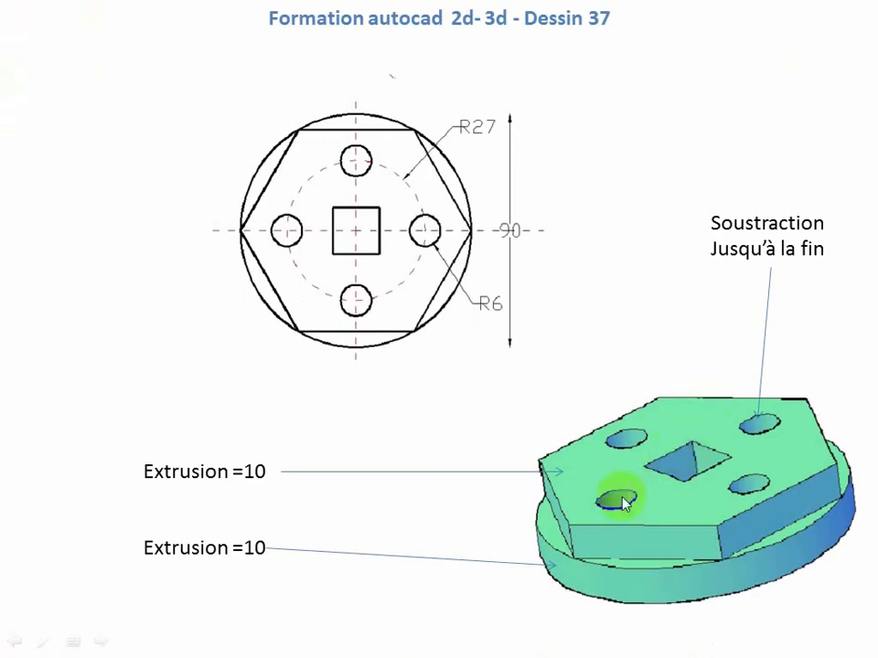
key("Escape")
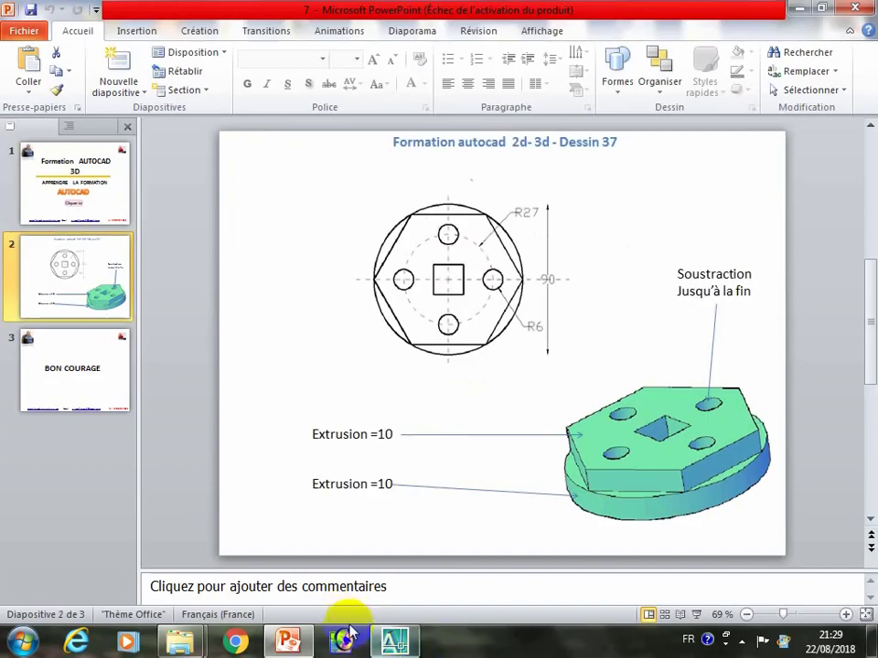
Create a new drawing from acad.dwt and close the Tool Palettes and Materials palettes.
left_click(394, 642)
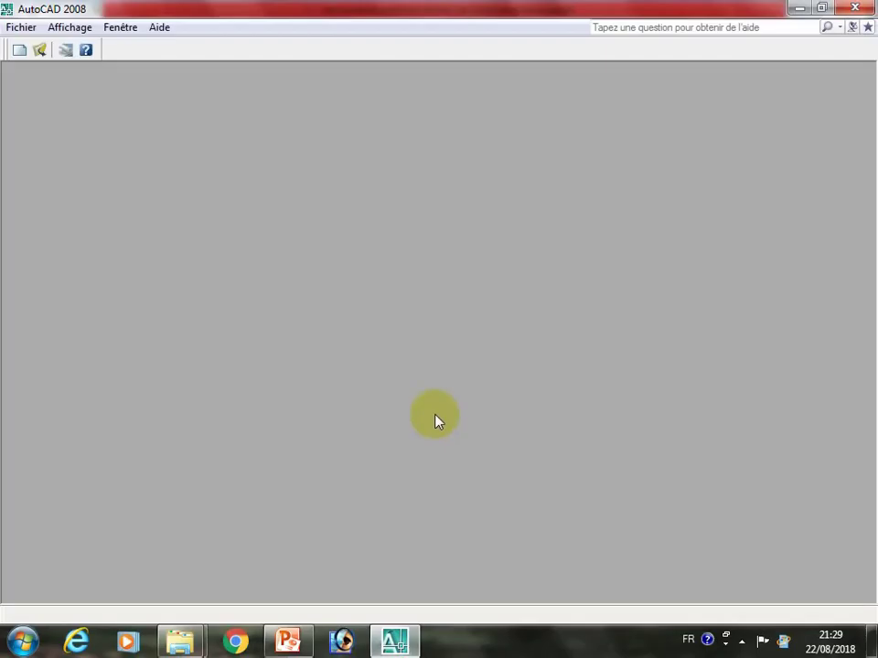
left_click(30, 30)
left_click(42, 46)
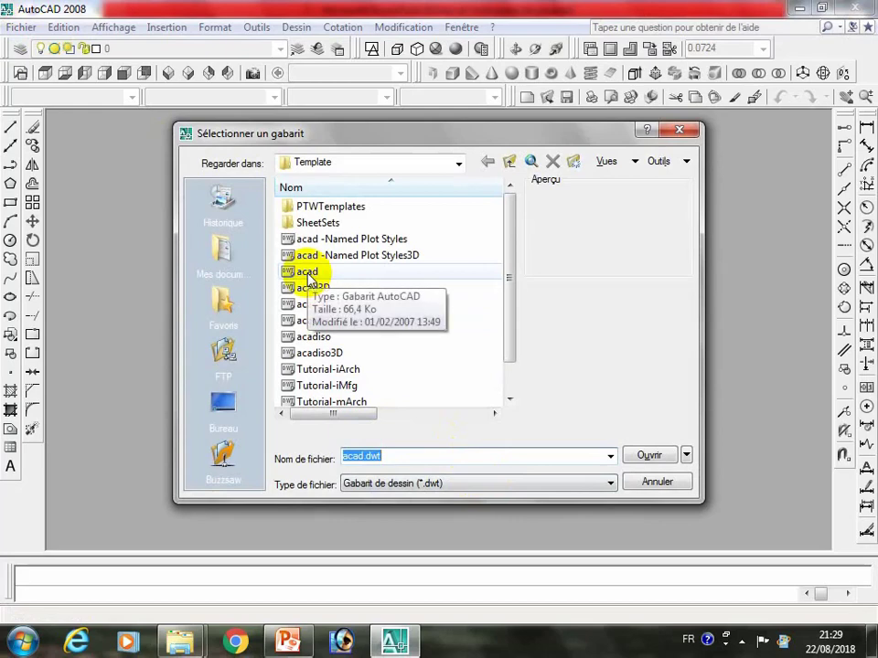
double_click(307, 271)
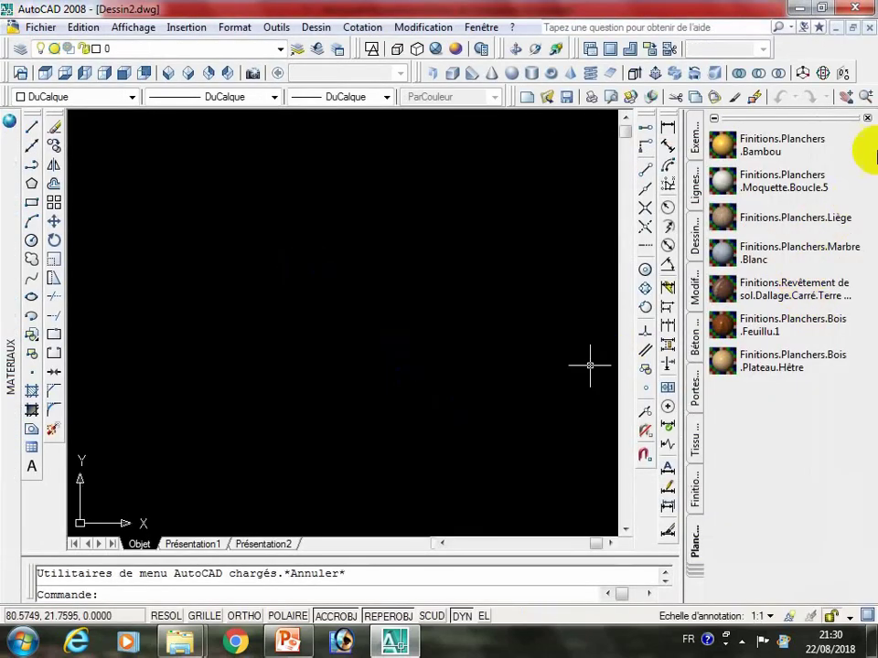
left_click(870, 119)
mouse_move(11, 366)
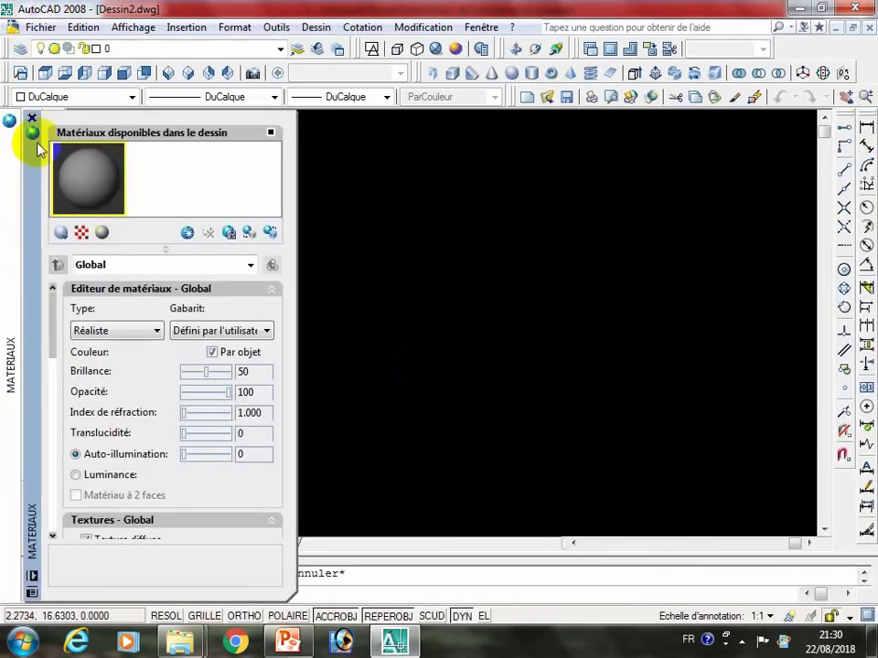
left_click(35, 121)
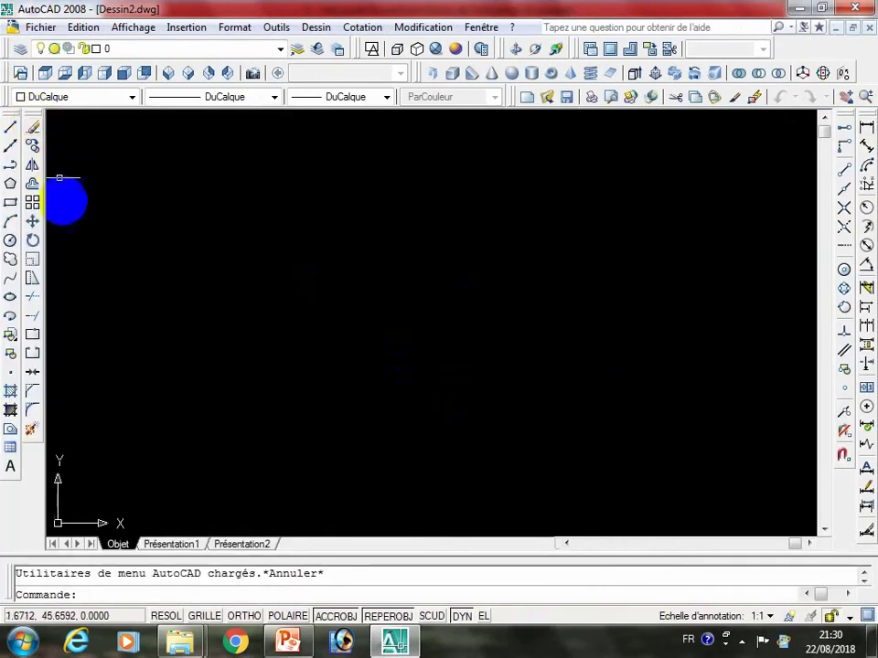
Draw a circle of radius 45.
left_click(10, 239)
left_click(436, 304)
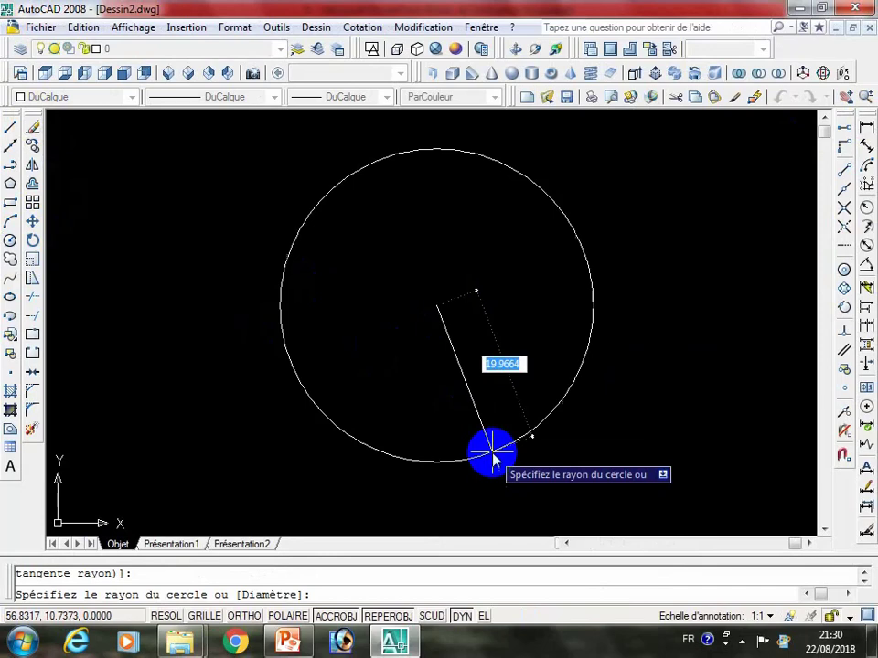
type("45")
key("Return")
scroll(468, 428, "down", 4)
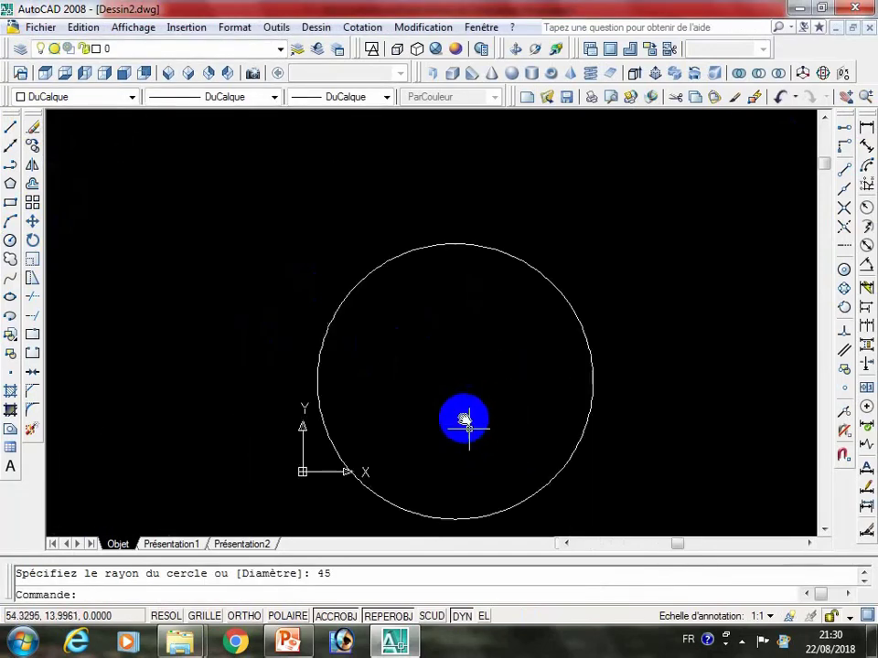
middle_click_drag(465, 421, 400, 393)
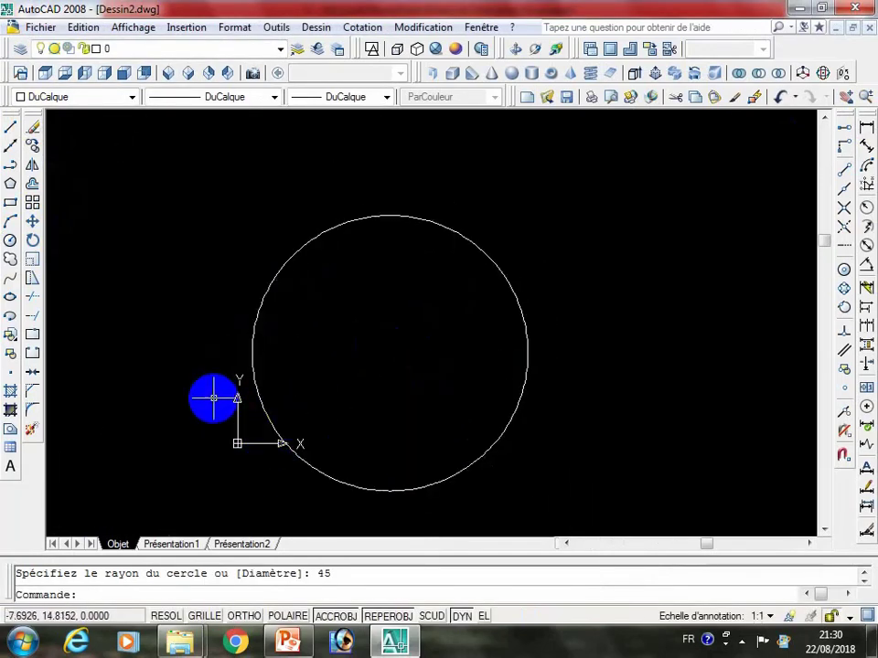
Turn off the UCS icon.
left_click(133, 27)
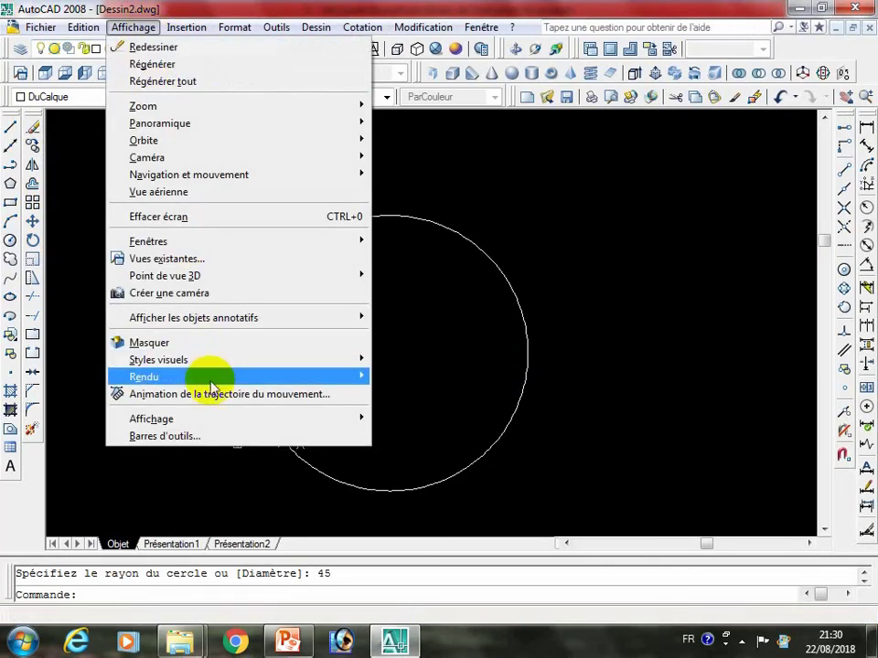
mouse_move(413, 419)
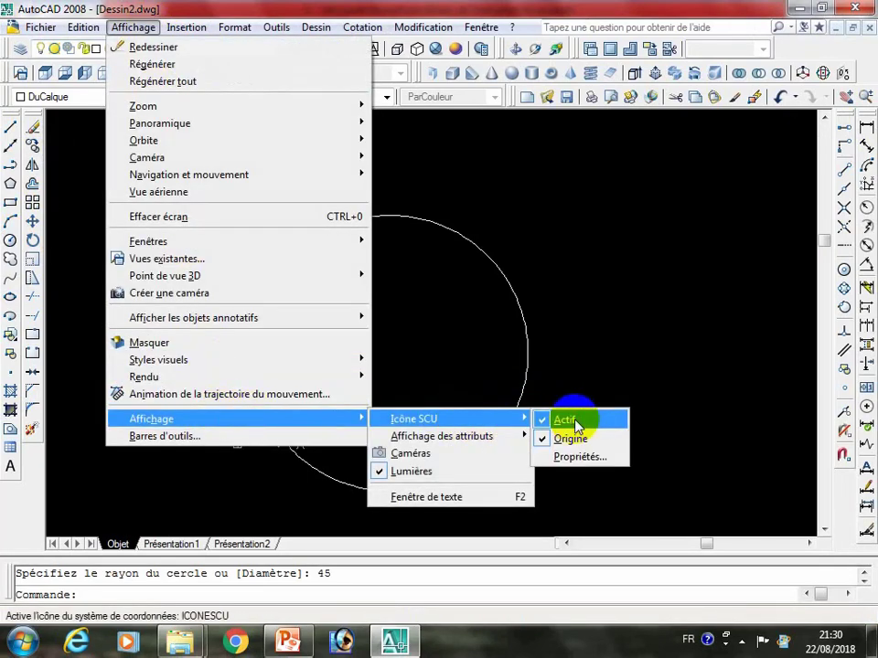
left_click(575, 421)
mouse_move(401, 372)
middle_mouse_down()
mouse_move(429, 355)
mouse_move(405, 358)
mouse_move(407, 338)
middle_mouse_up()
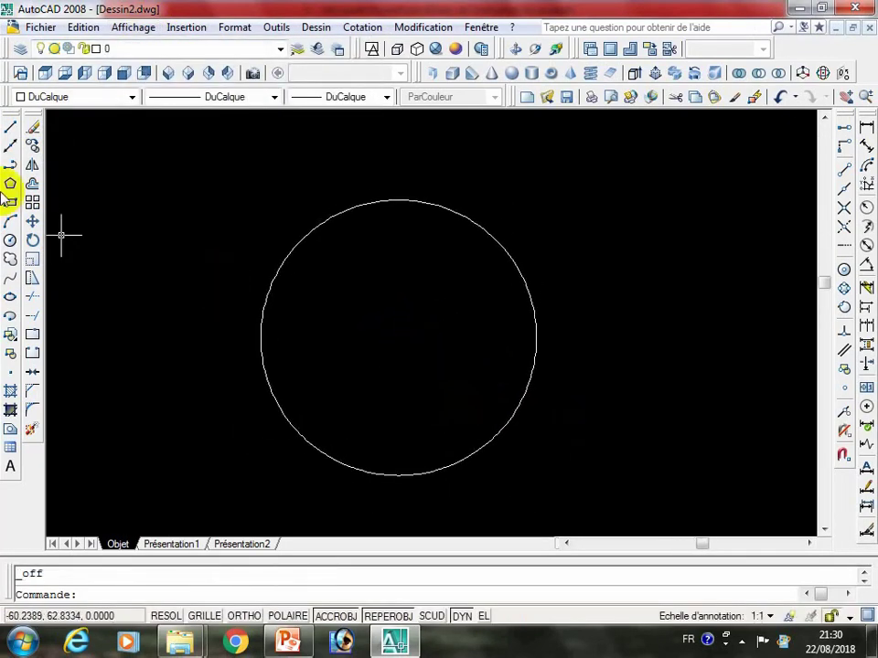
Draw a concentric circle of radius 27 on the same centre.
left_click(11, 240)
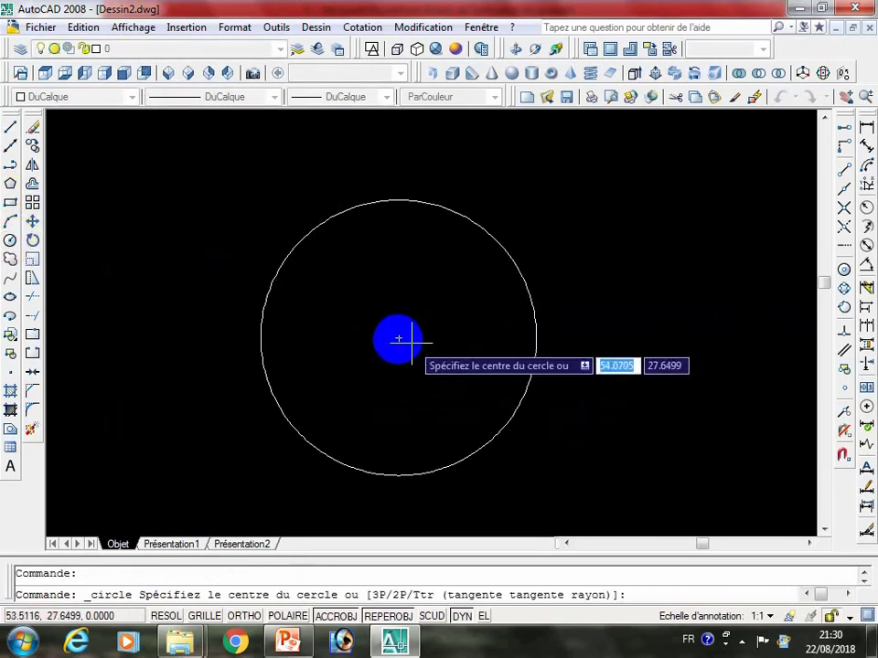
left_click(397, 338)
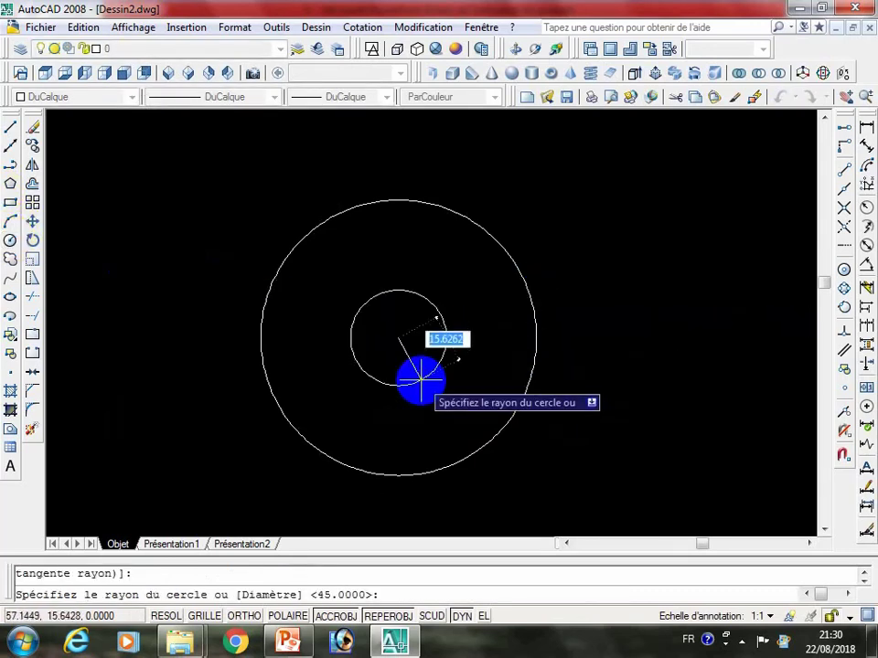
type("27")
key("Return")
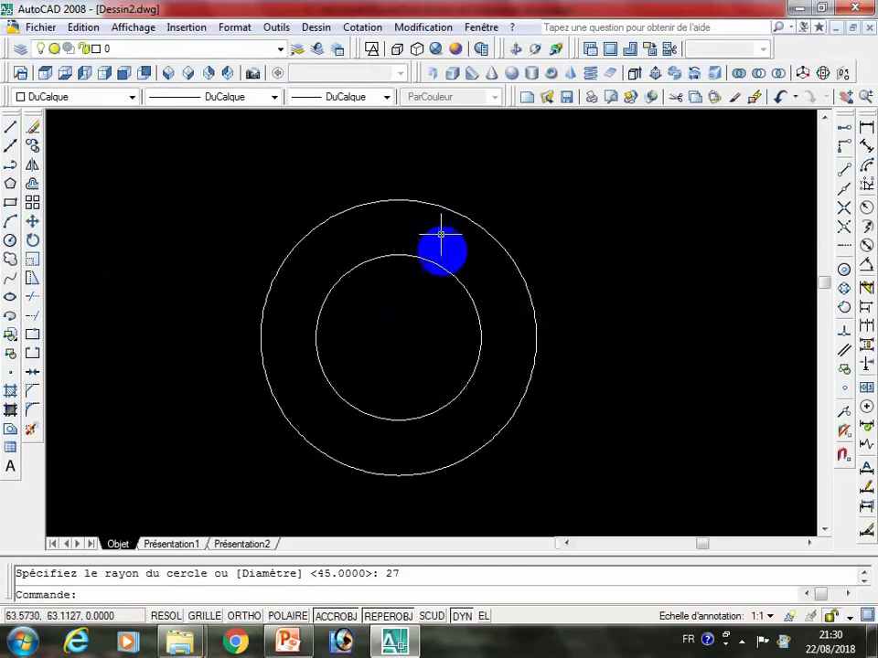
Load the ACAD_ISO03W100 dashed linetype and assign it to the inner circle.
left_click(274, 96)
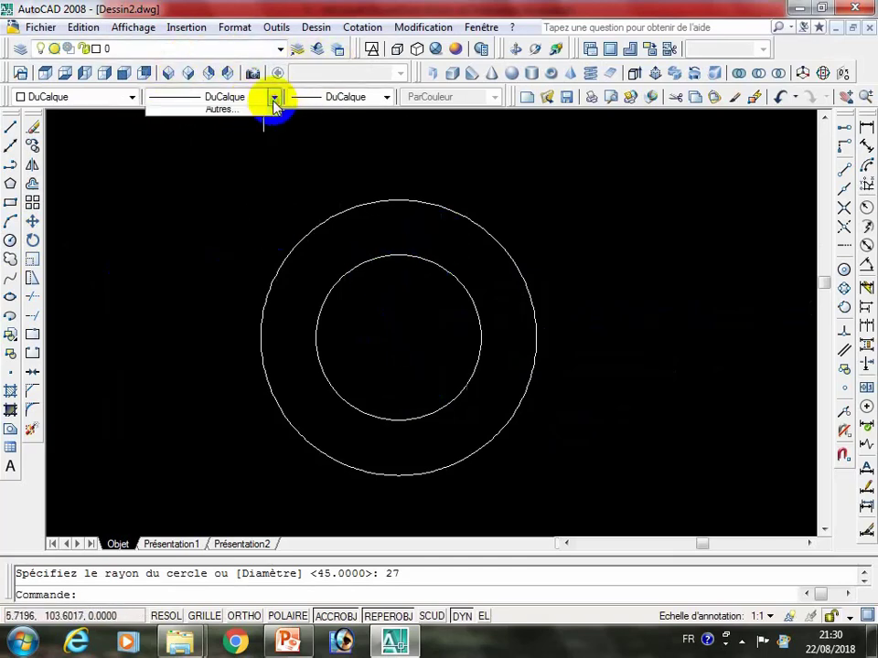
left_click(219, 157)
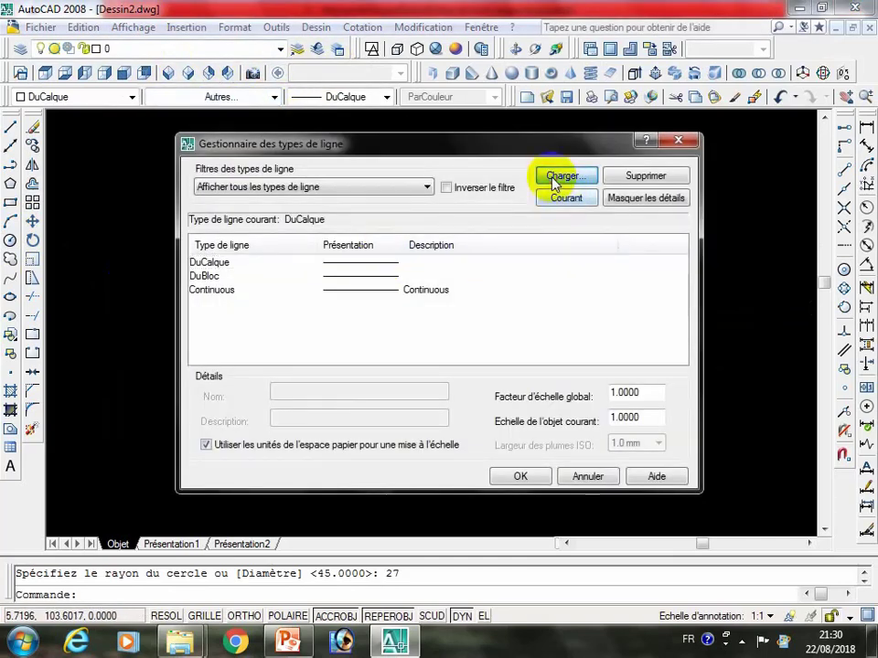
left_click(561, 175)
left_click(507, 303)
left_click(362, 429)
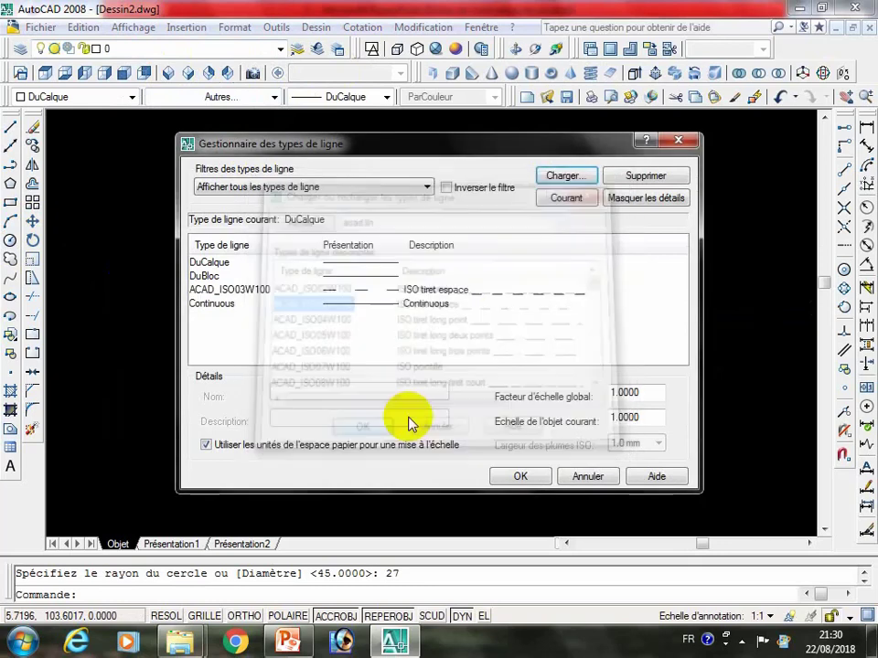
left_click(537, 476)
left_click(477, 307)
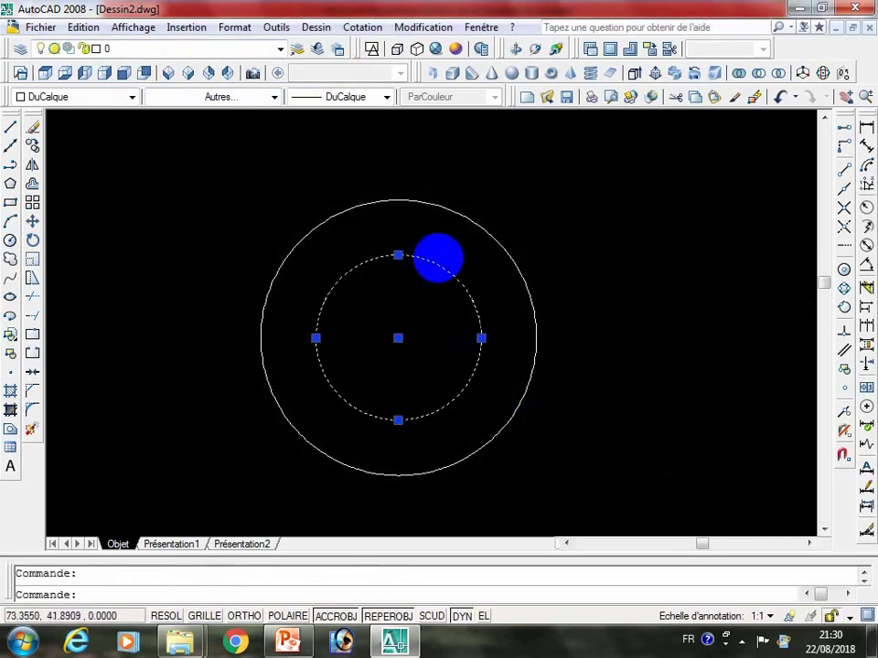
left_click(273, 96)
left_click(235, 139)
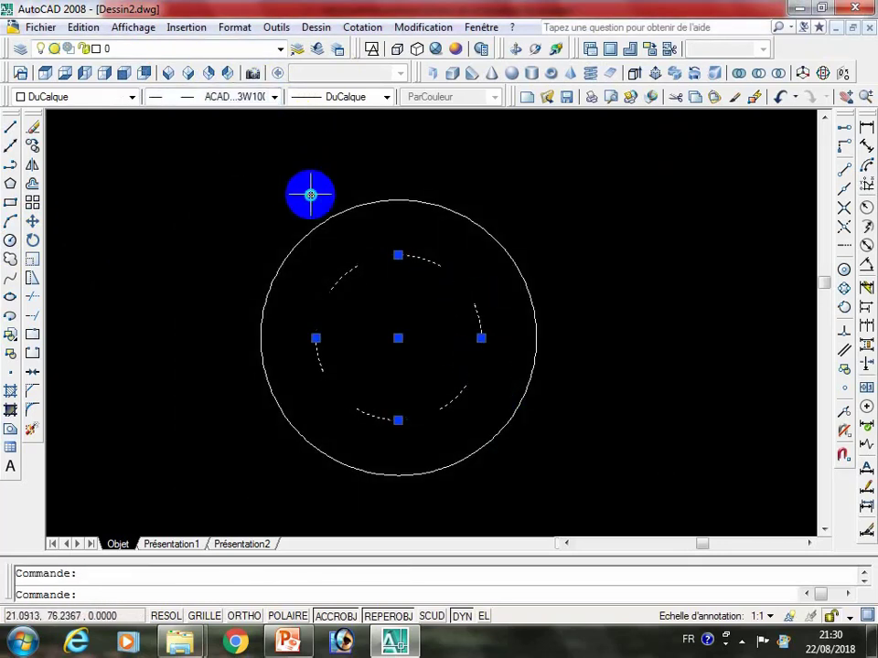
In the circle's properties, set linetype scale 0.2 and colour red.
right_click(310, 193)
left_click(358, 546)
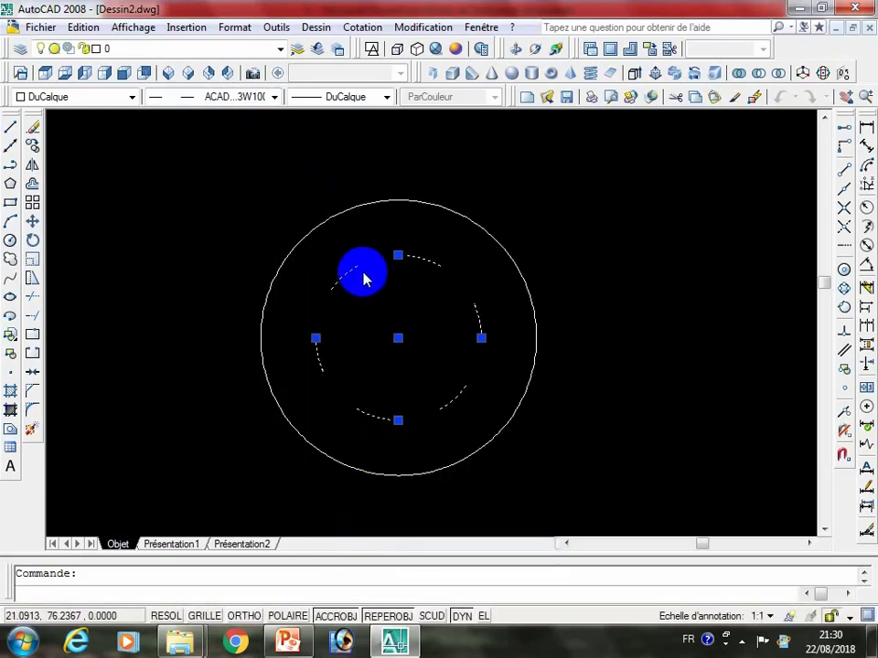
left_click(164, 262)
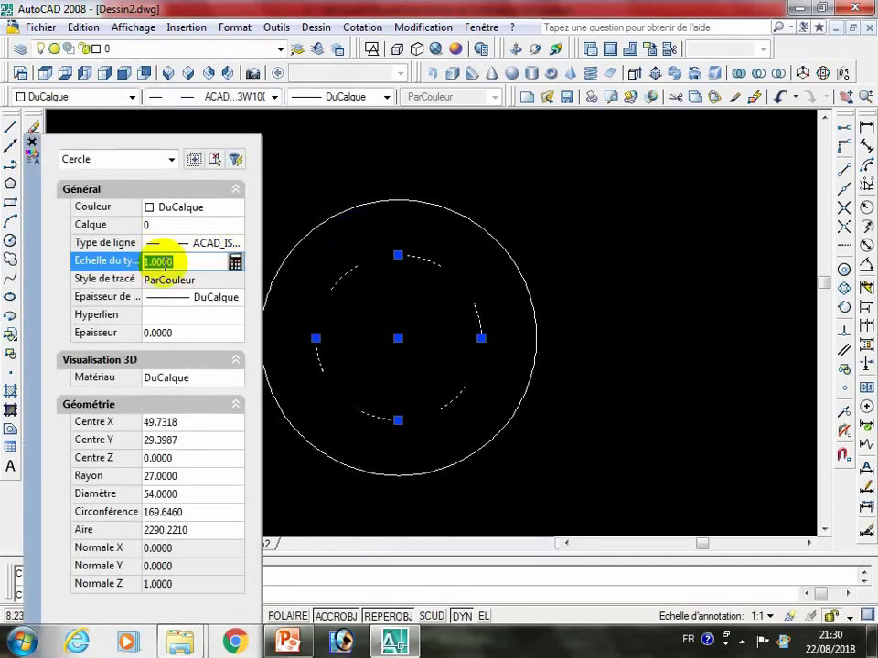
type("0.2000")
left_click(173, 209)
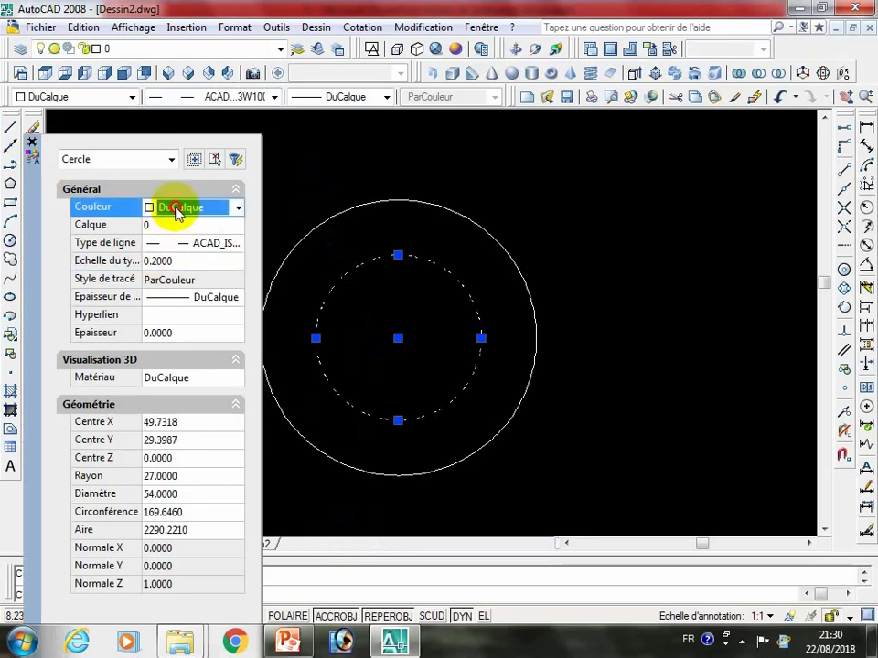
left_click(180, 209)
left_click(167, 262)
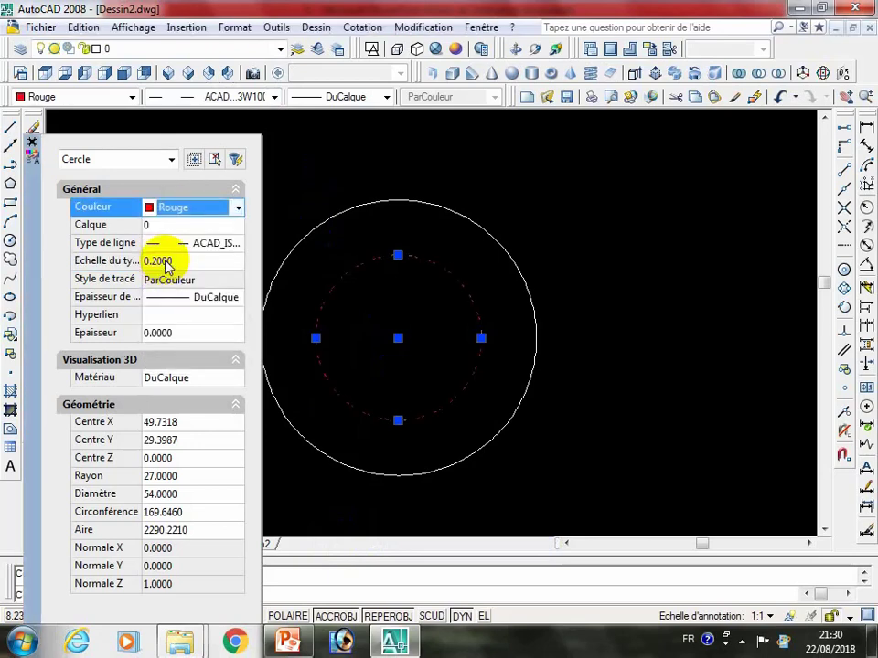
left_click(32, 144)
key("Escape")
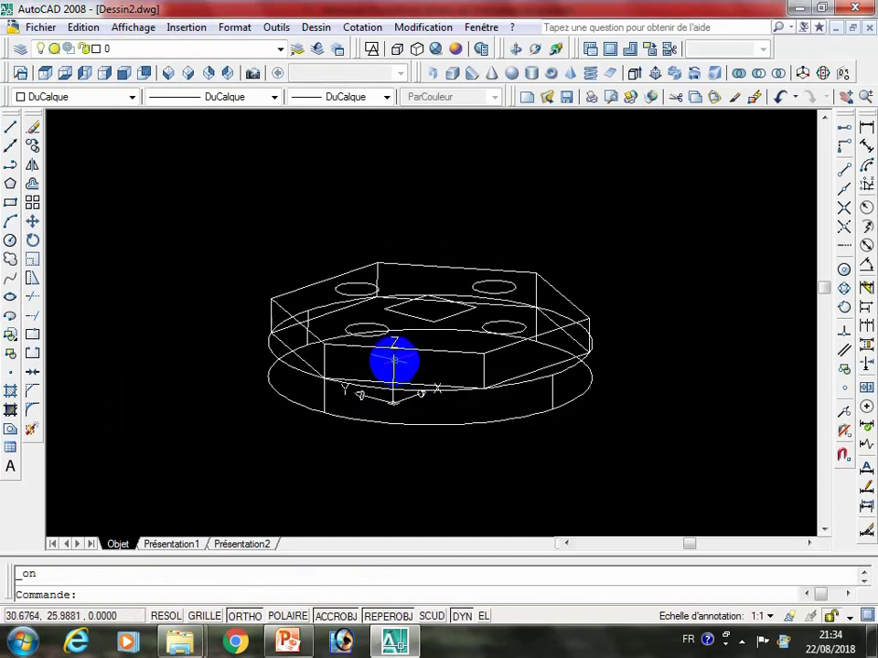
Extrude the four hole circles and the square profile downward by -20.
middle_click_drag(394, 361, 366, 227, "shift")
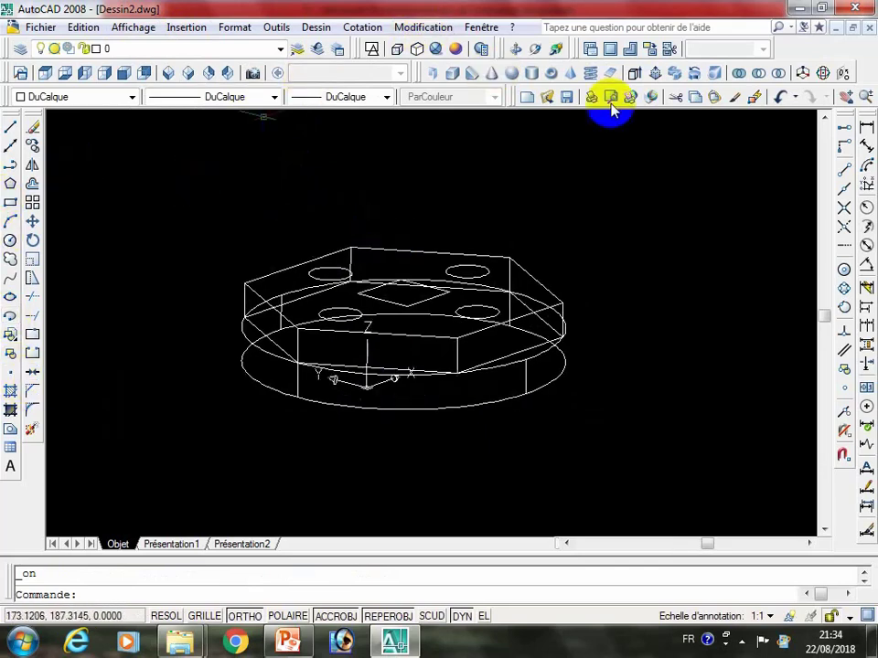
left_click(630, 72)
left_click(264, 191)
left_click(613, 374)
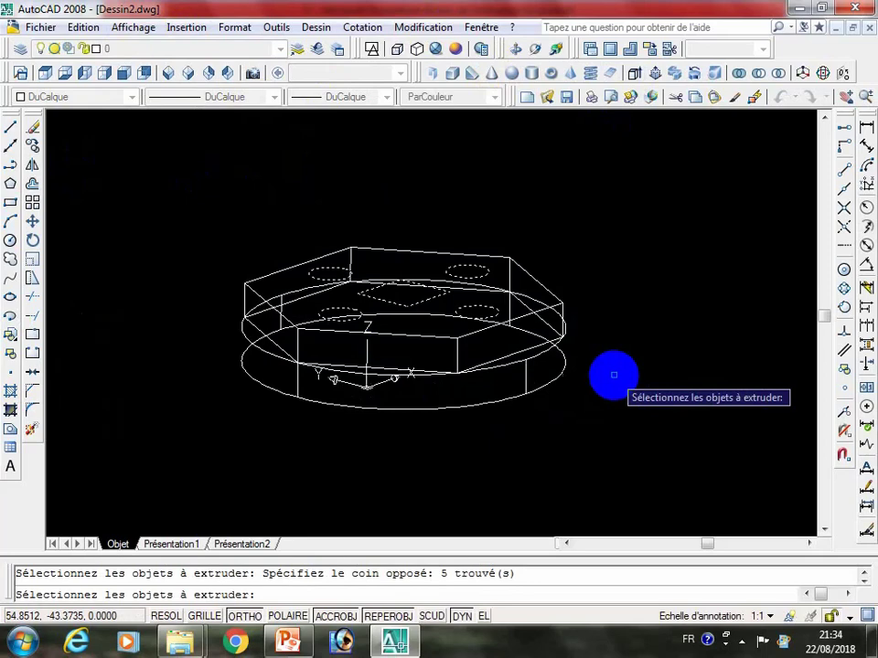
key("Return")
type("-")
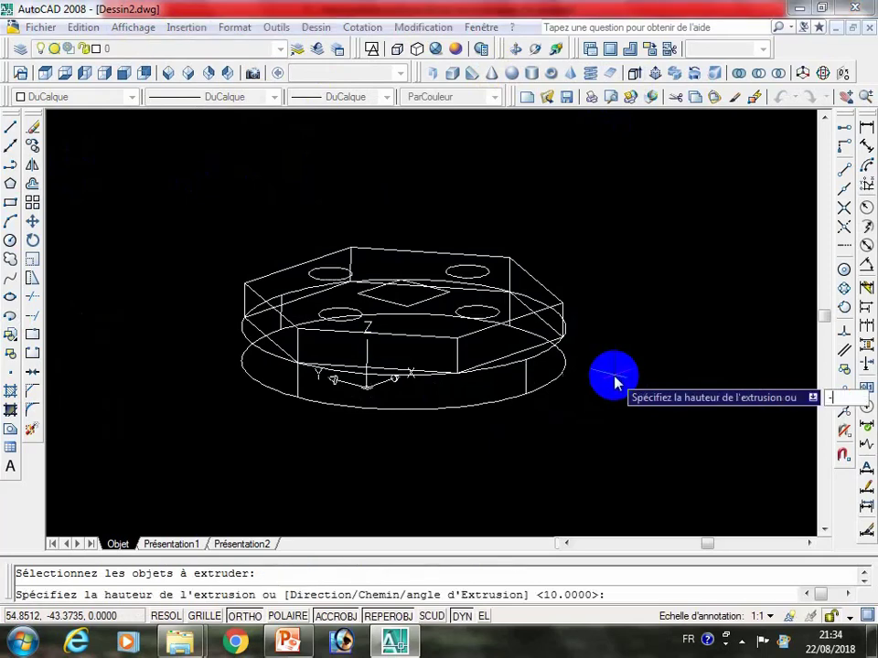
type("0")
key("Return")
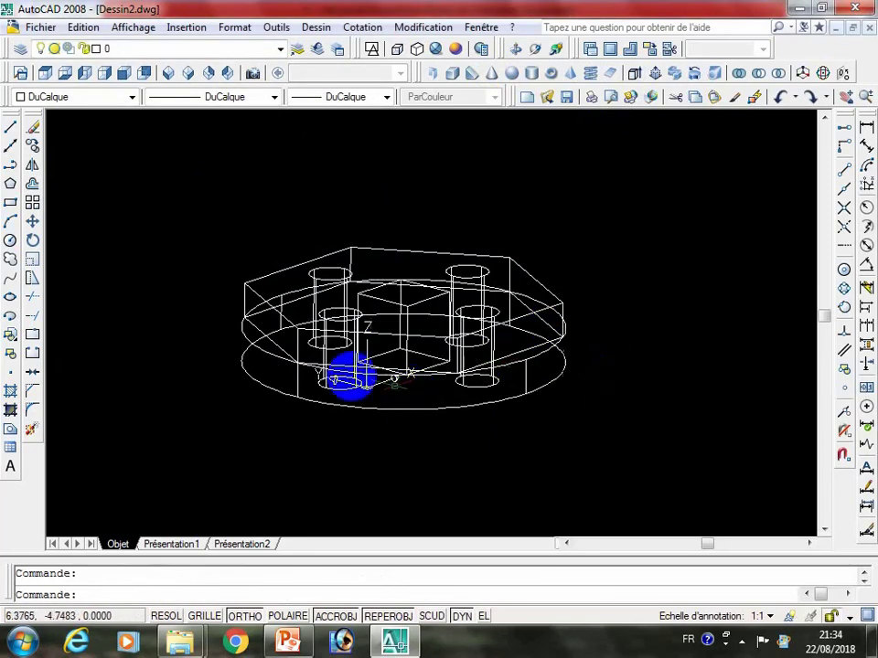
scroll(355, 365, "up", 3)
scroll(355, 364, "up", 2)
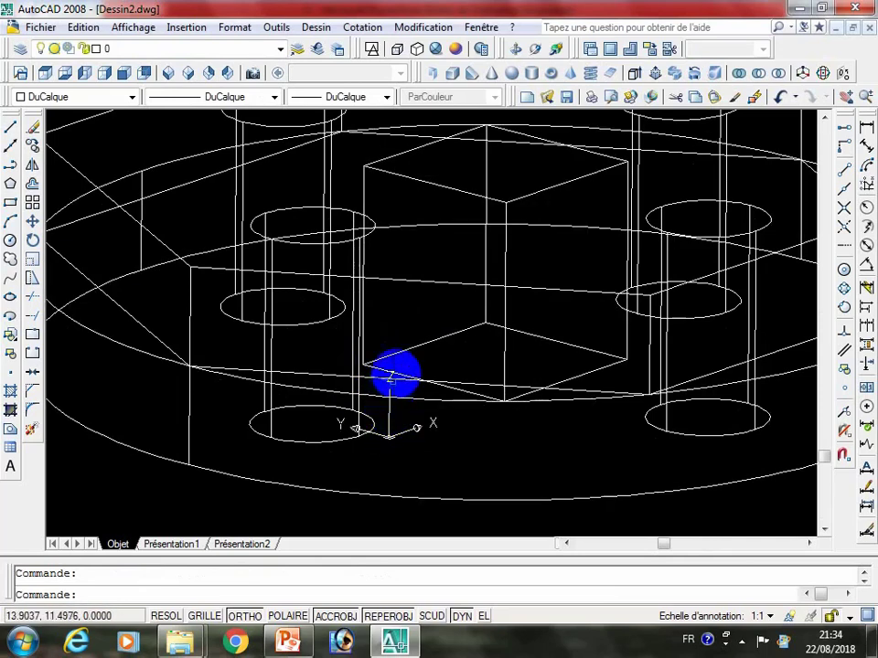
scroll(395, 374, "down", 4)
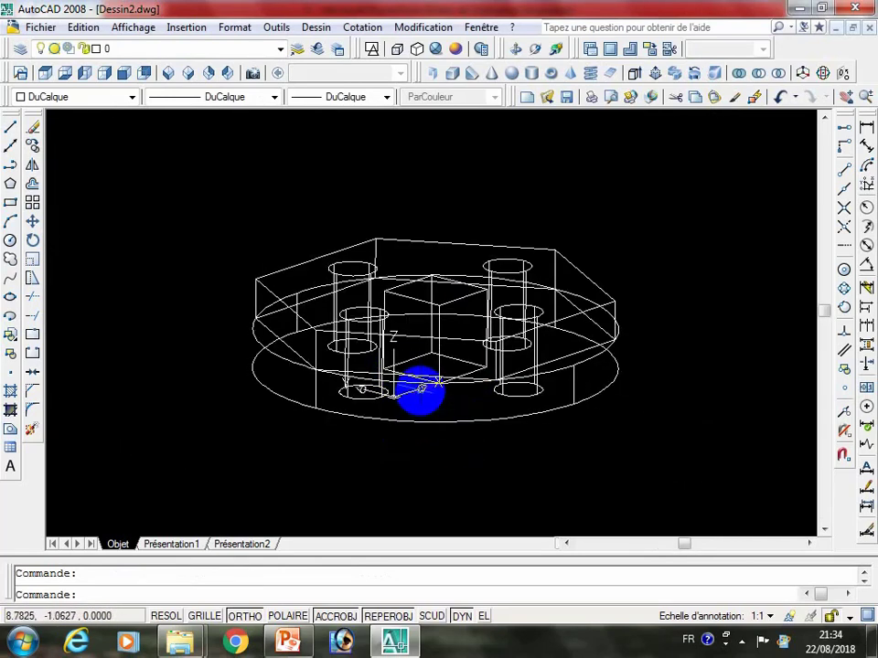
Switch the model to Gouraud shaded display.
left_click(455, 48)
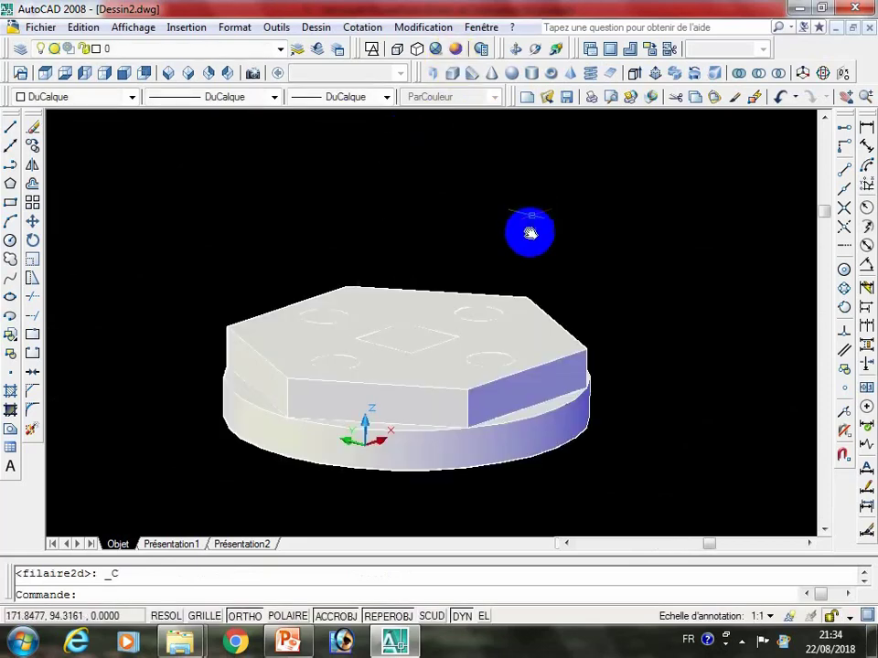
scroll(450, 327, "up", 3)
scroll(497, 251, "up", 1)
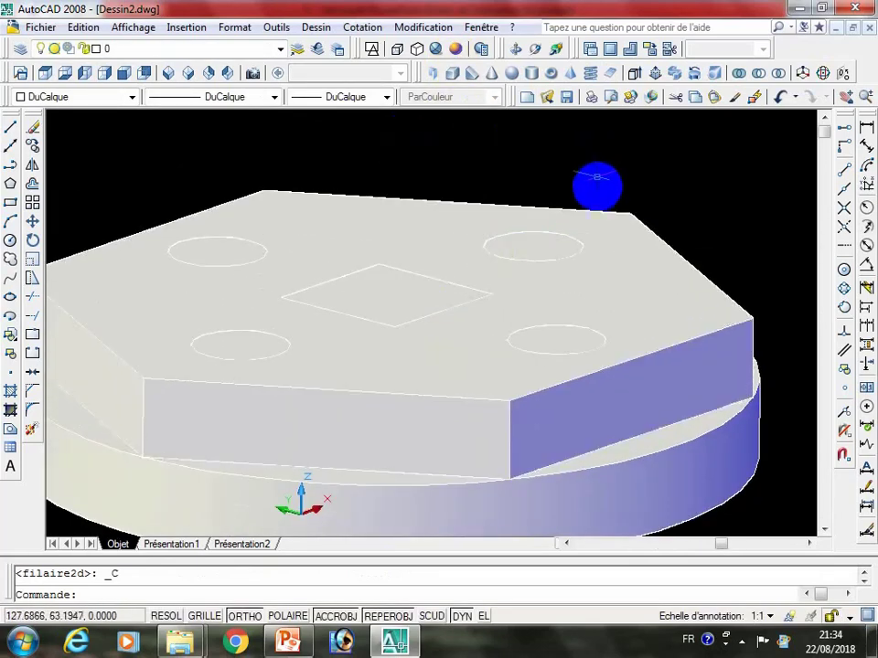
scroll(597, 185, "down", 3)
Start SUBTRACT and pick the disc and hexagonal boss as the solids to cut.
left_click(758, 73)
scroll(585, 356, "up", 2)
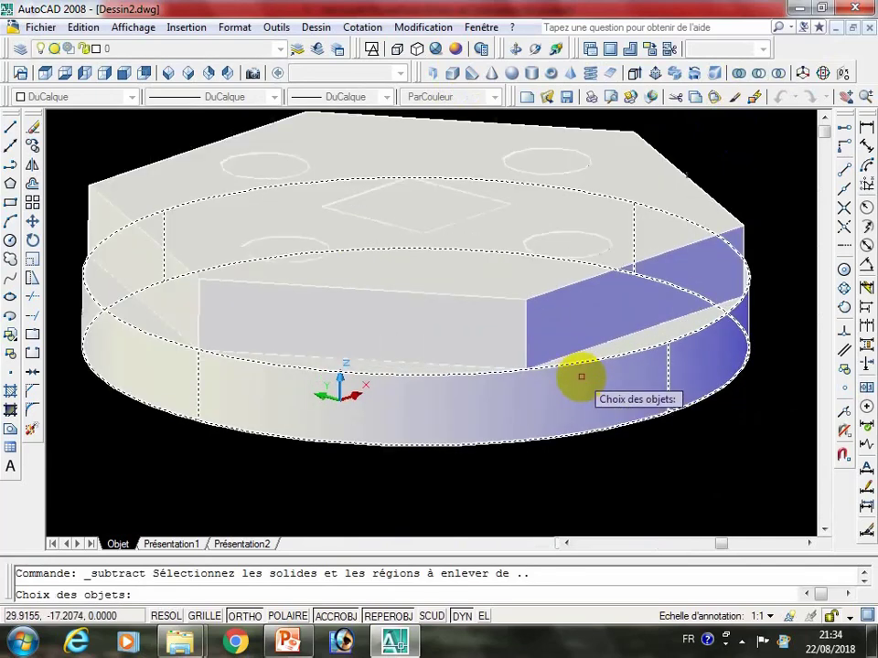
middle_click_drag(580, 376, 556, 348, "shift")
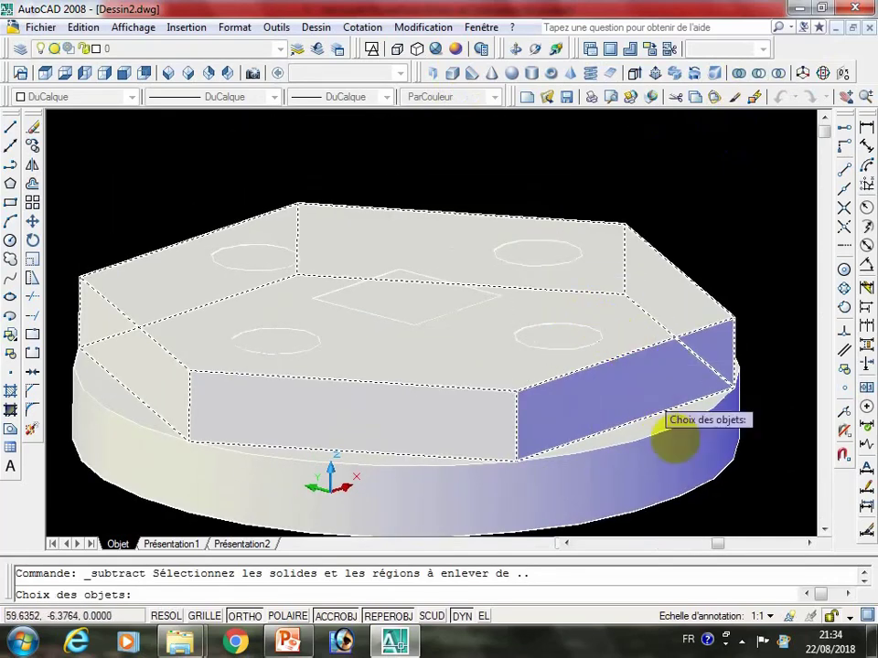
left_click(667, 428)
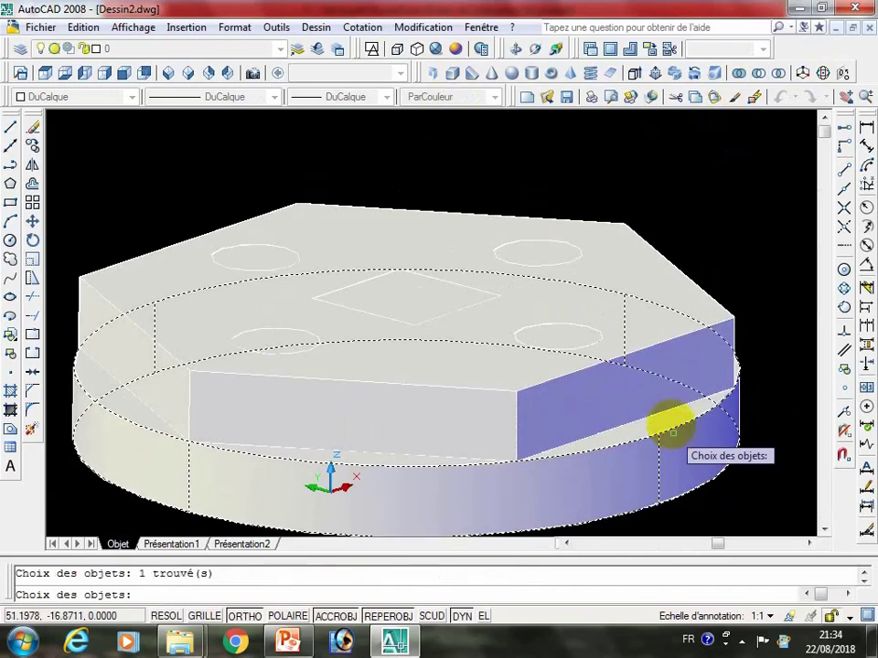
left_click(651, 349)
key("Return")
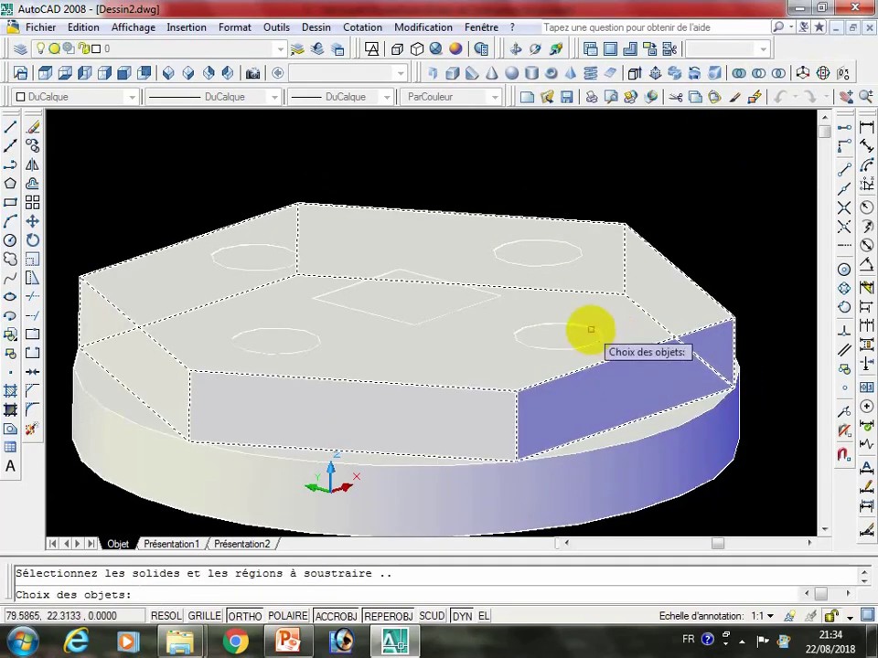
Subtract the four hole cylinders and the square box from them.
left_click(587, 318)
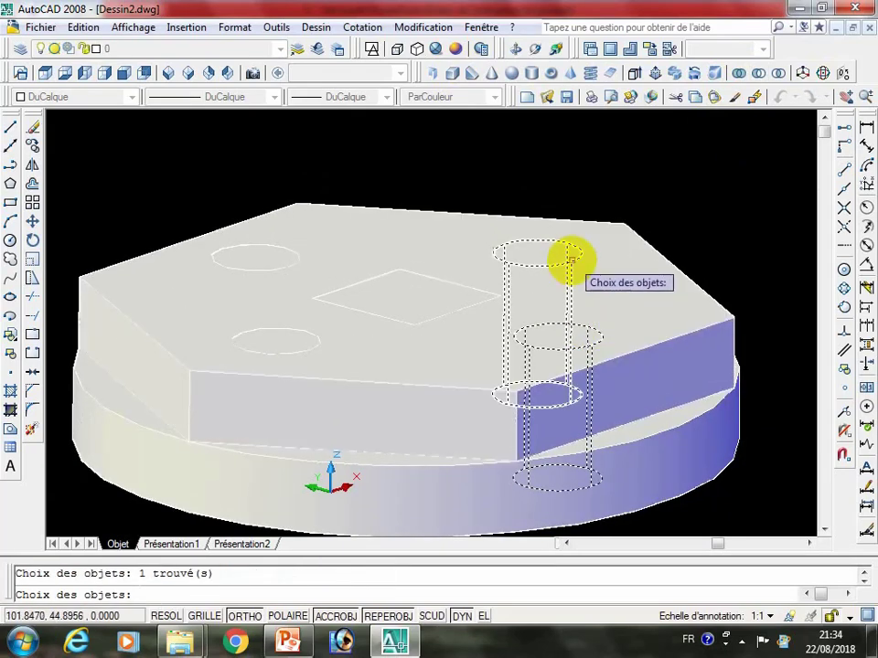
left_click(571, 260)
left_click(482, 294)
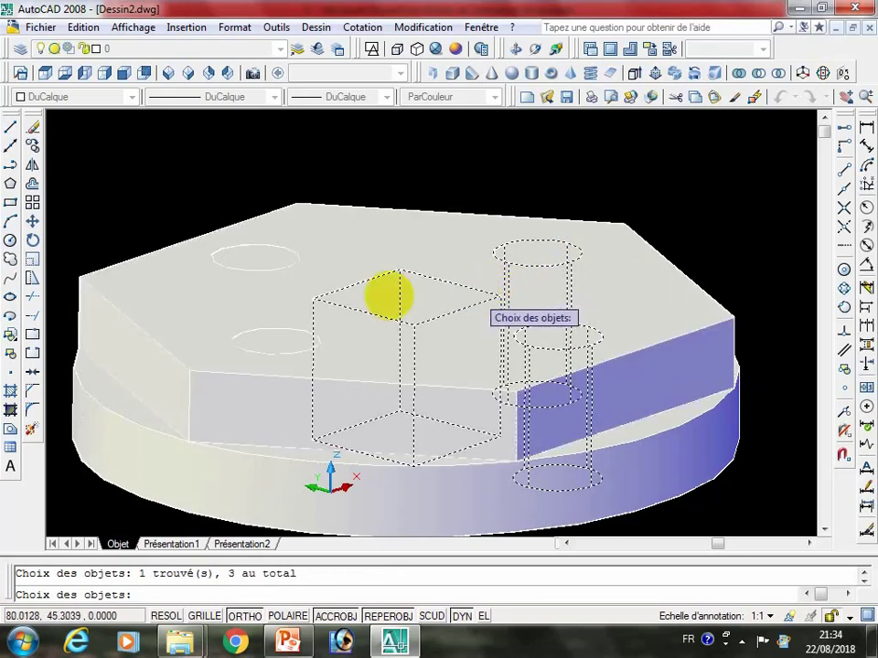
left_click(287, 315)
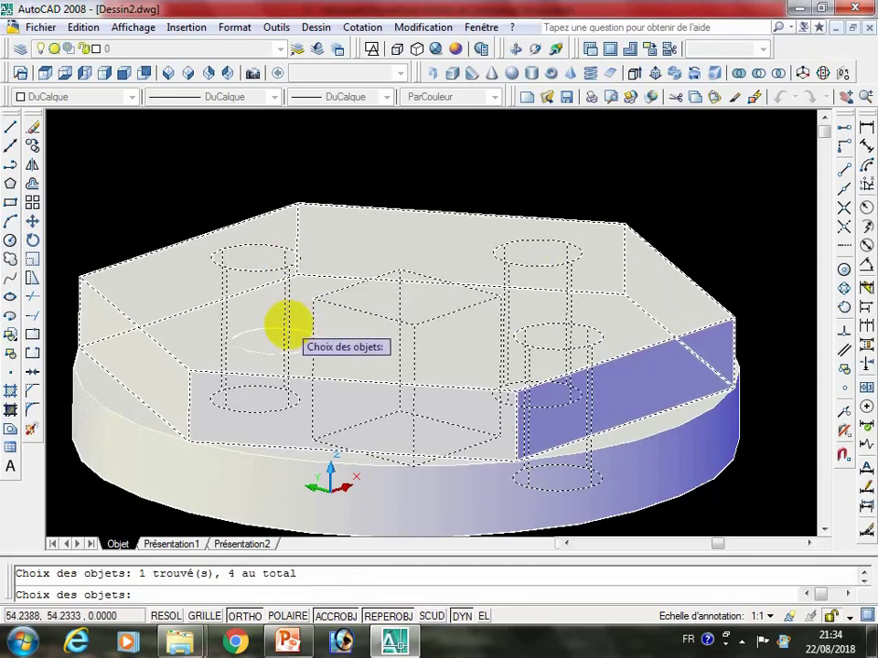
left_click(296, 328)
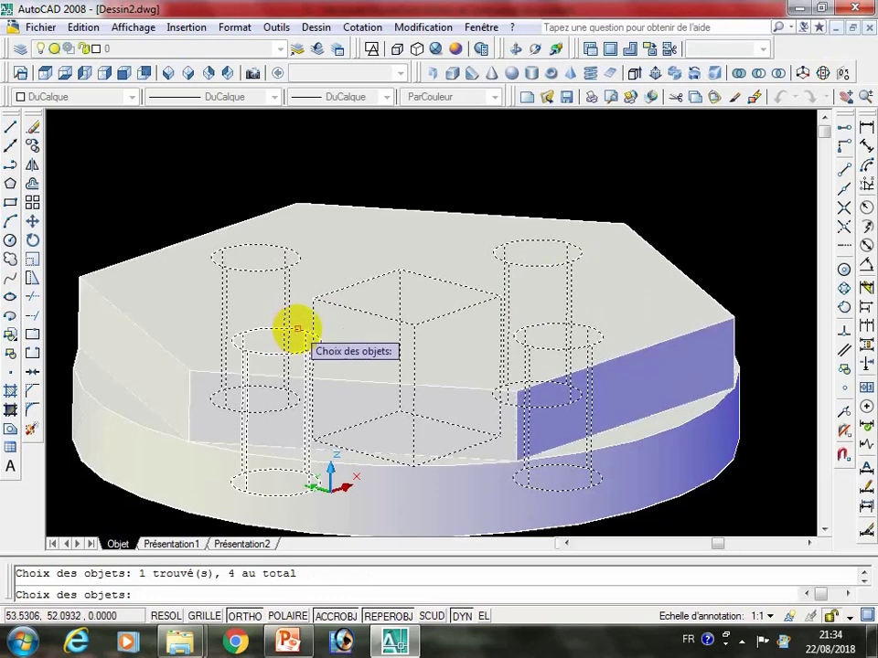
key("Return")
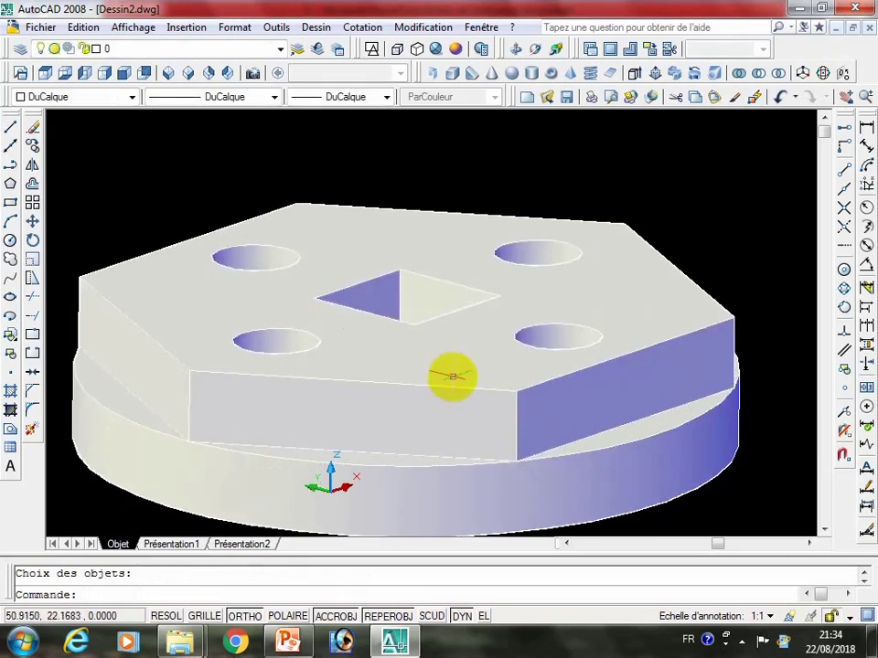
scroll(562, 293, "down", 4)
Orbit the model to a new viewing angle and exit orbit mode.
left_click(524, 71)
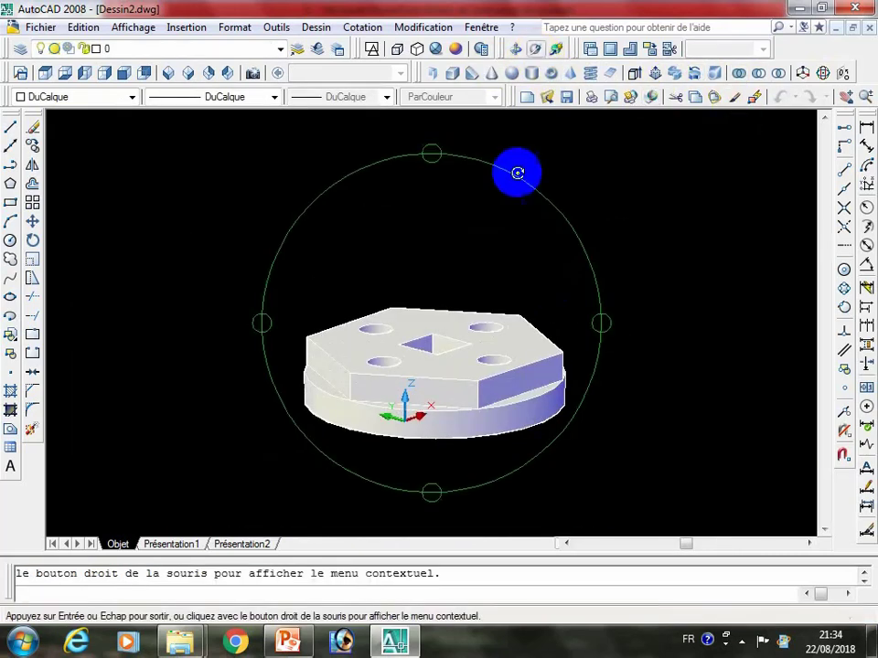
mouse_move(520, 173)
left_mouse_down()
mouse_move(549, 383)
mouse_move(424, 262)
left_mouse_up()
right_click(482, 288)
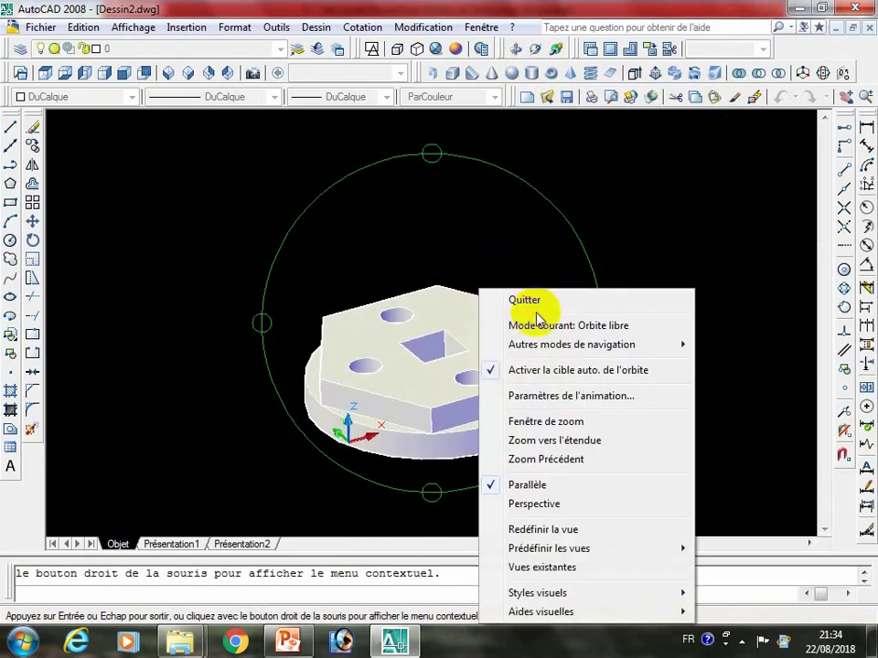
left_click(526, 300)
Colour the holed solid green, undoing its accidental move.
left_click(547, 352)
left_click_drag(547, 352, 500, 298)
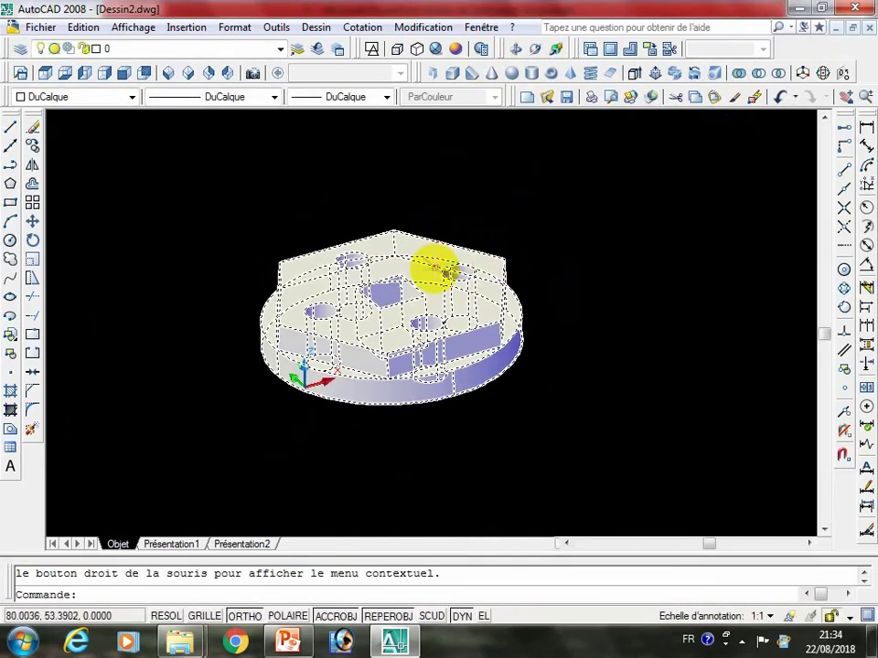
left_click(131, 97)
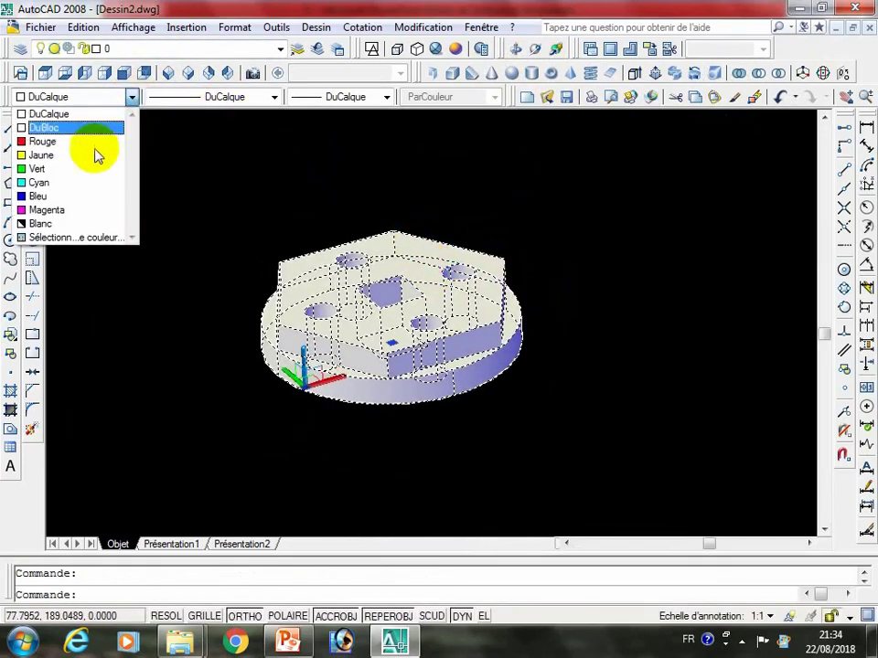
left_click(88, 171)
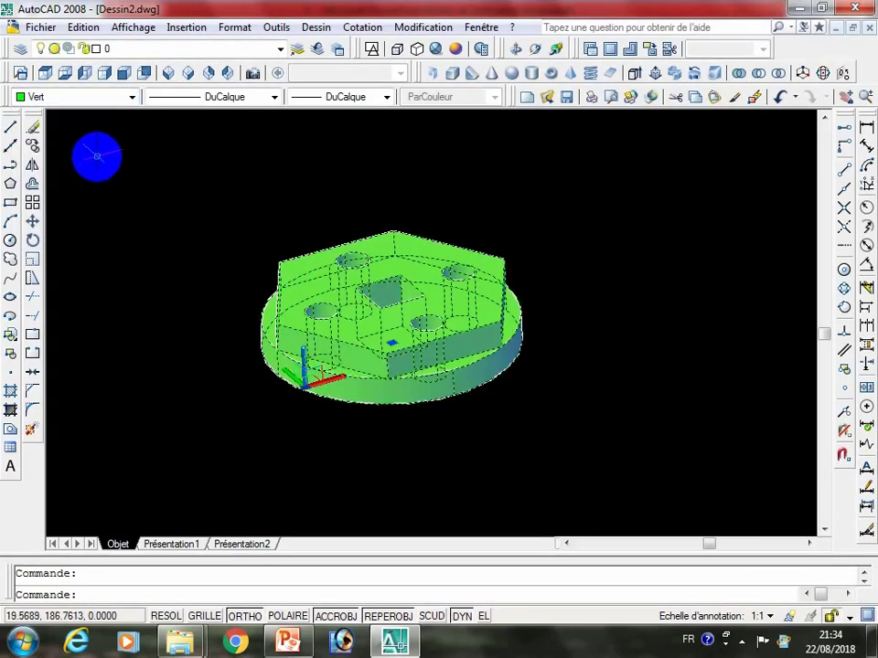
key("ctrl+z")
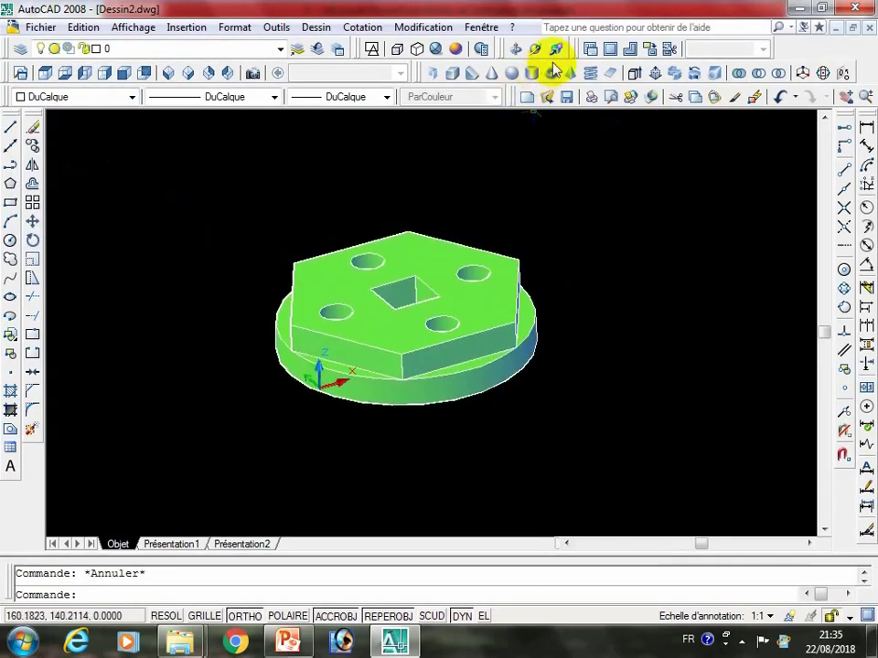
Orbit the green solid through several angles, including its underside and top face.
left_click(531, 75)
mouse_move(442, 202)
left_mouse_down()
mouse_move(448, 271)
mouse_move(499, 230)
mouse_move(529, 319)
mouse_move(506, 298)
mouse_move(501, 318)
mouse_move(493, 306)
mouse_move(417, 333)
mouse_move(472, 314)
mouse_move(477, 275)
mouse_move(466, 314)
mouse_move(443, 317)
mouse_move(411, 294)
mouse_move(411, 307)
mouse_move(448, 311)
mouse_move(470, 333)
mouse_move(472, 319)
mouse_move(399, 307)
mouse_move(406, 344)
left_mouse_up()
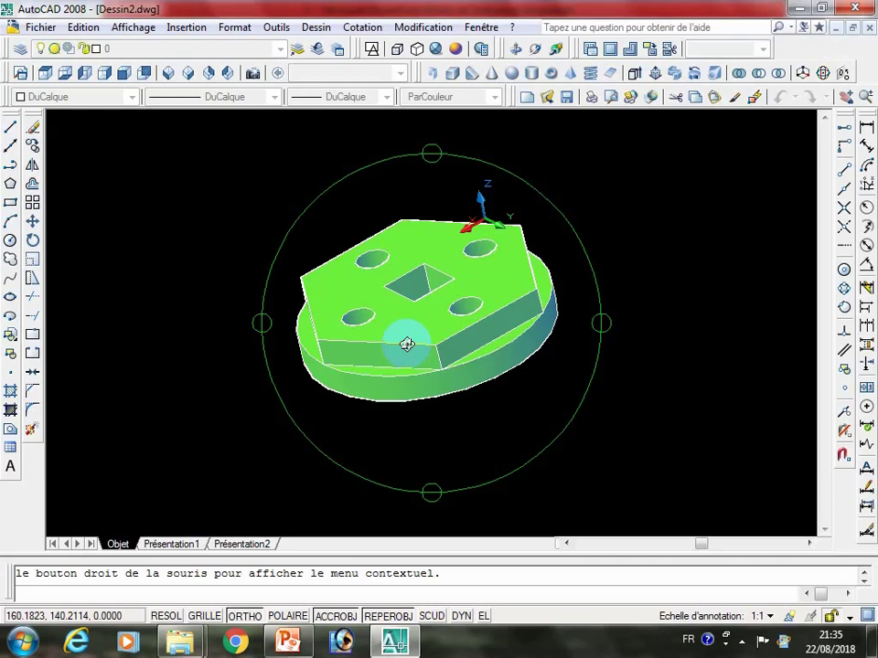
mouse_move(407, 344)
left_mouse_down()
mouse_move(477, 310)
mouse_move(509, 390)
mouse_move(427, 300)
mouse_move(420, 317)
mouse_move(388, 314)
mouse_move(415, 343)
mouse_move(436, 302)
mouse_move(431, 327)
mouse_move(412, 311)
left_mouse_up()
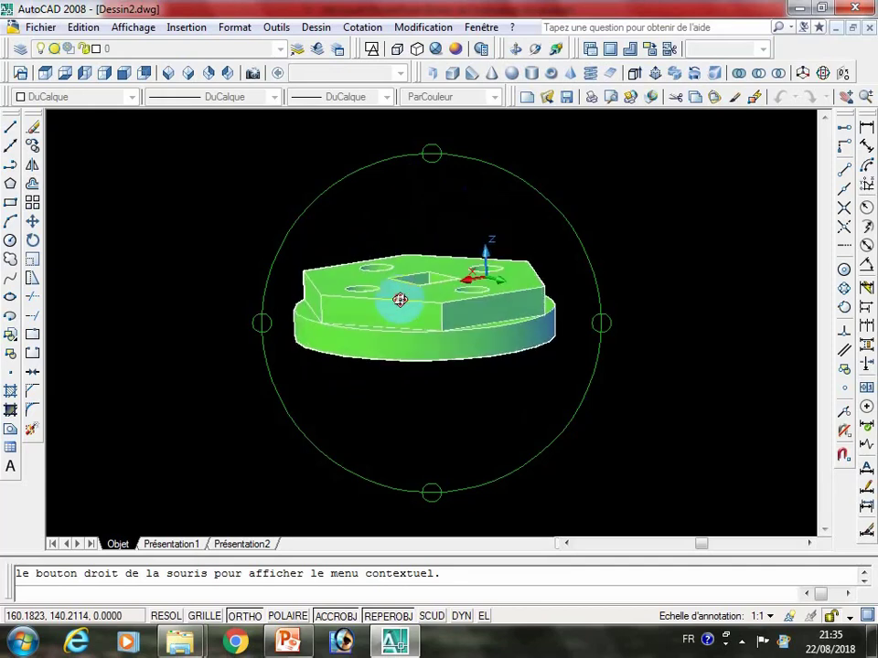
mouse_move(399, 300)
left_mouse_down()
mouse_move(413, 288)
mouse_move(391, 315)
left_mouse_up()
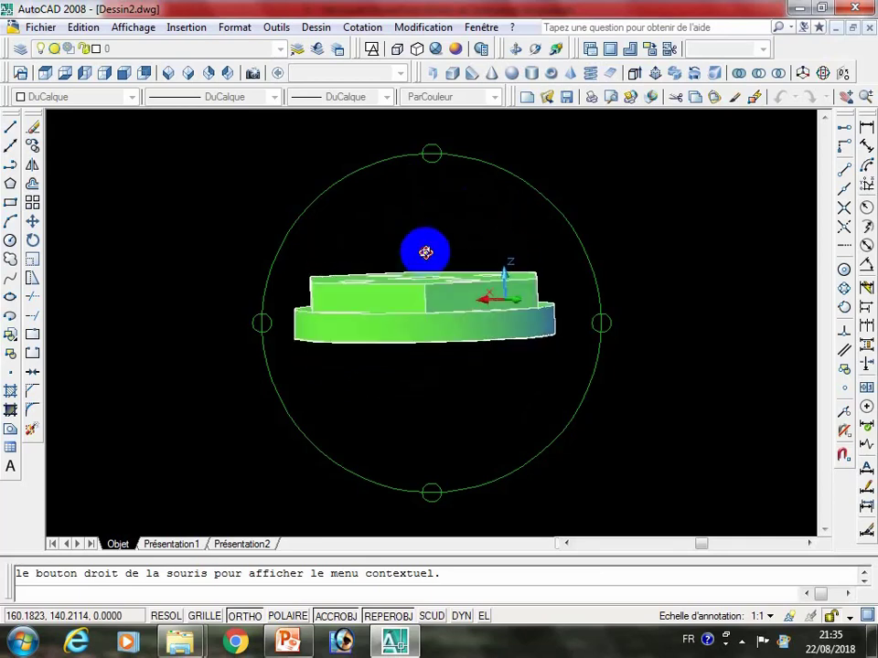
mouse_move(425, 252)
left_mouse_down()
mouse_move(449, 195)
mouse_move(440, 263)
left_mouse_up()
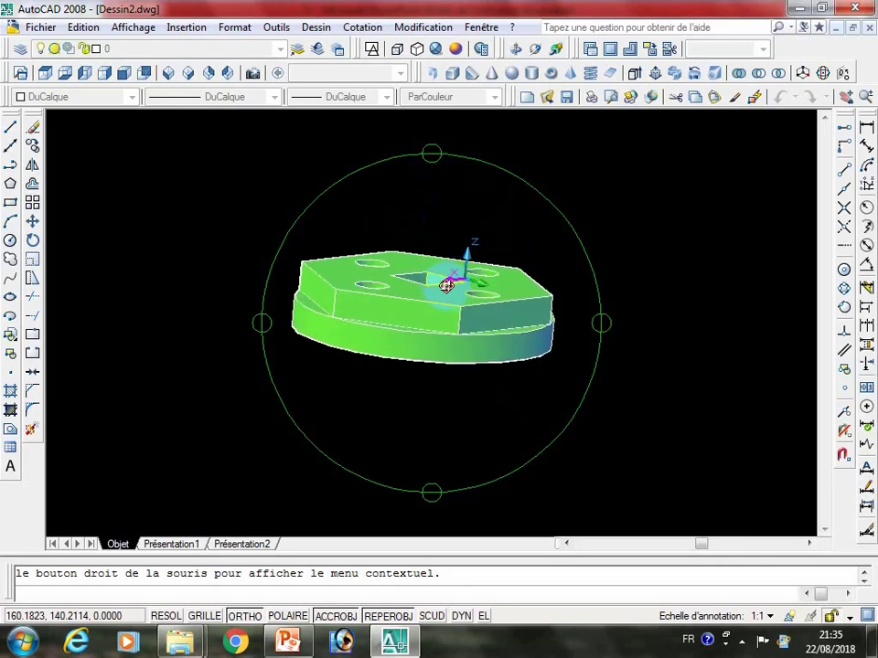
mouse_move(370, 312)
left_mouse_down()
mouse_move(381, 300)
mouse_move(440, 307)
mouse_move(441, 282)
mouse_move(423, 328)
mouse_move(411, 303)
mouse_move(442, 291)
left_mouse_up()
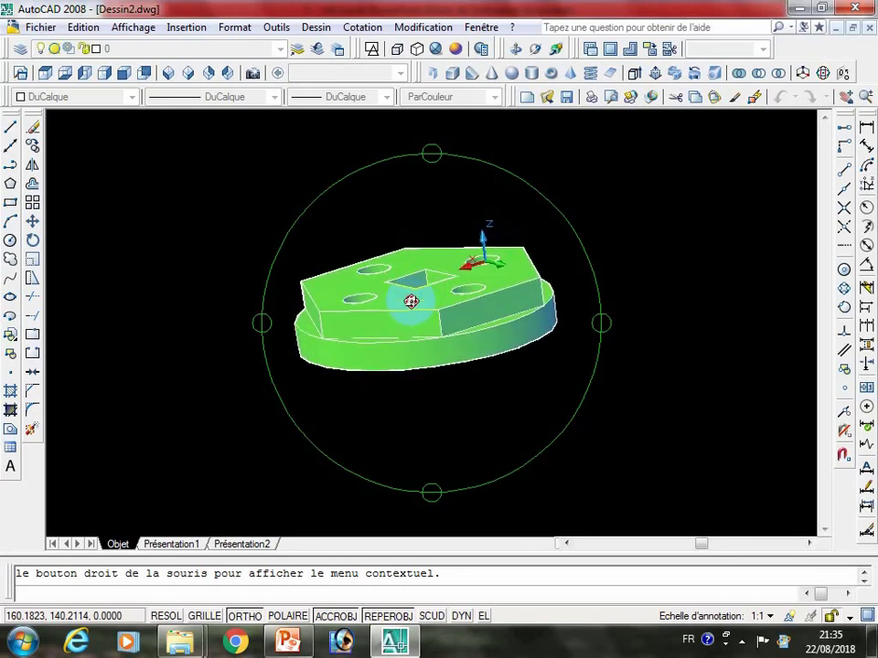
left_click_drag(410, 301, 448, 294)
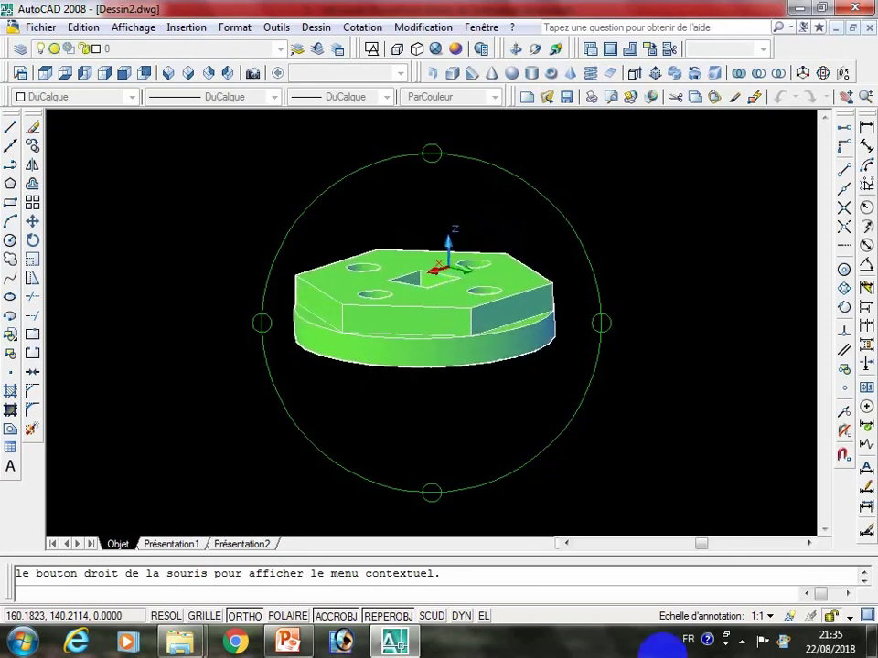